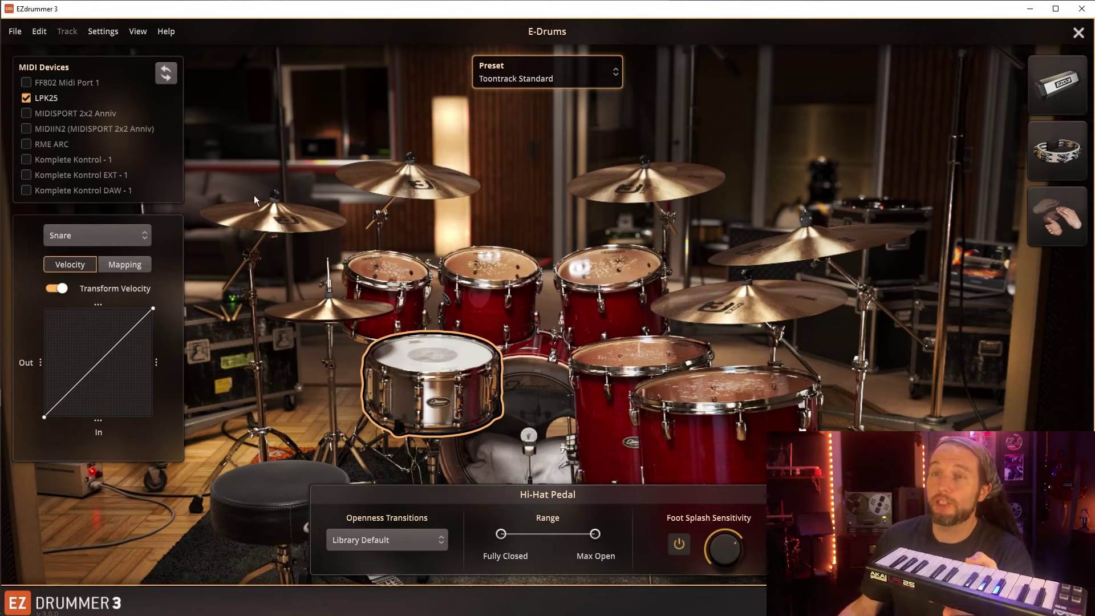
left_click(109, 32)
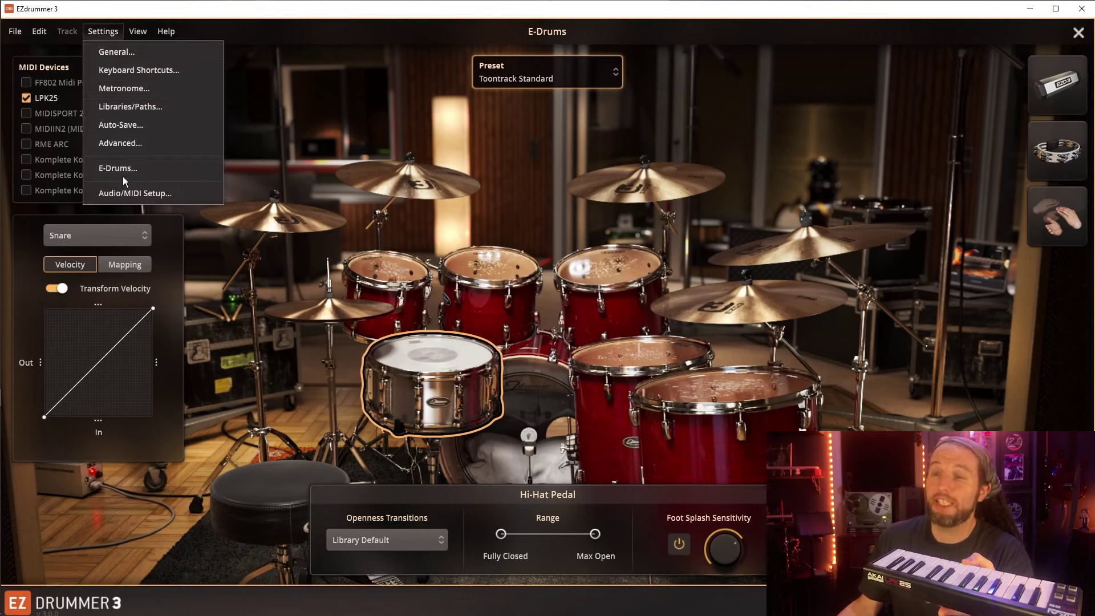
left_click(326, 96)
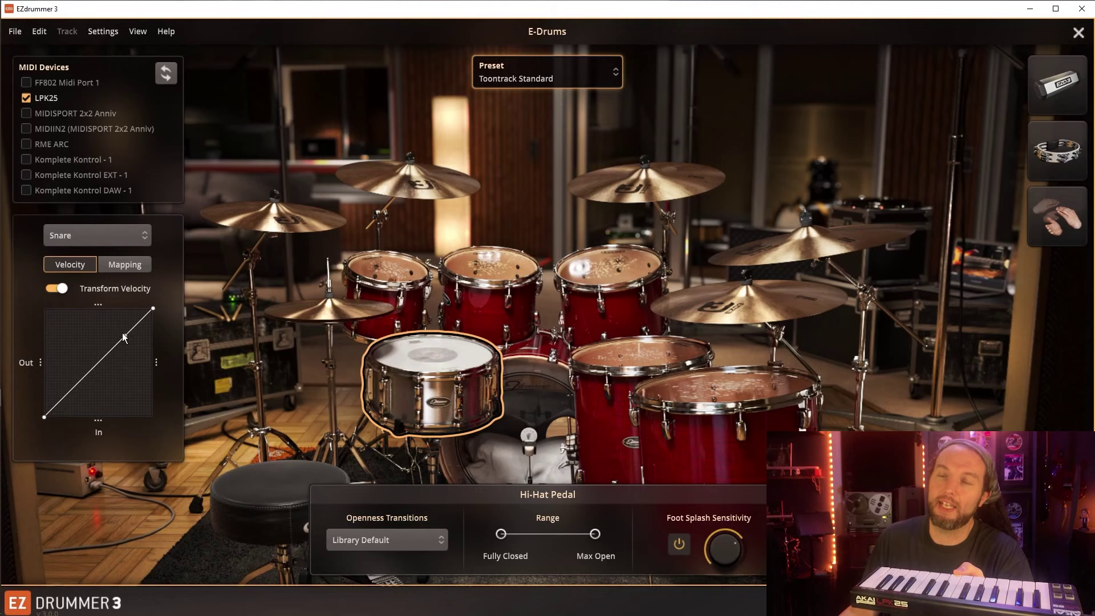
Step: Show the snare mappings as key names, then add and remove a trial C3 on Center
left_click(125, 265)
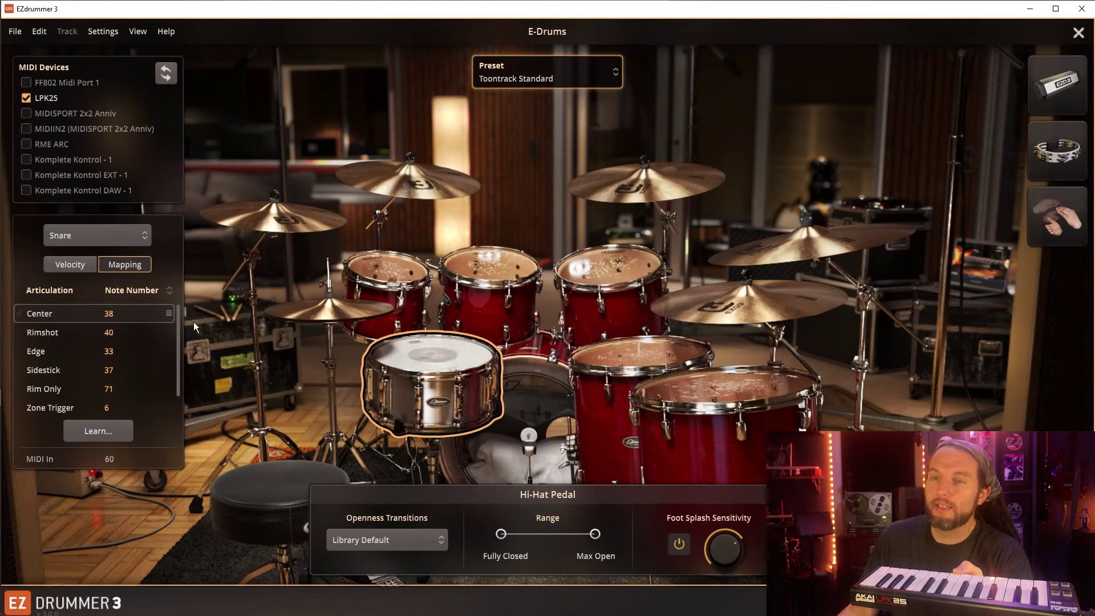
left_click(151, 291)
left_click(141, 327)
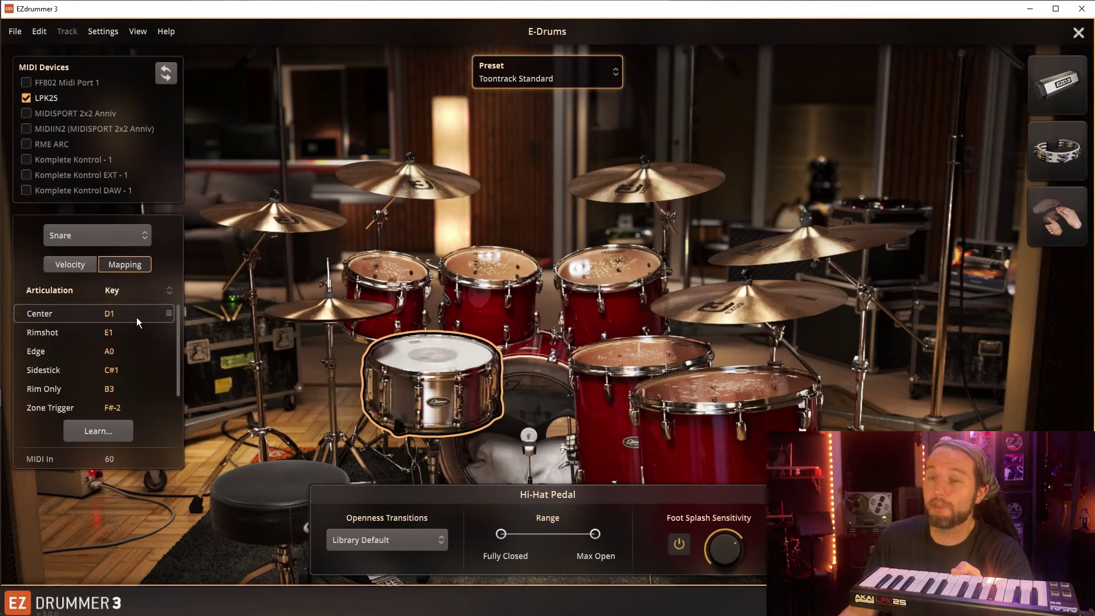
left_click(102, 432)
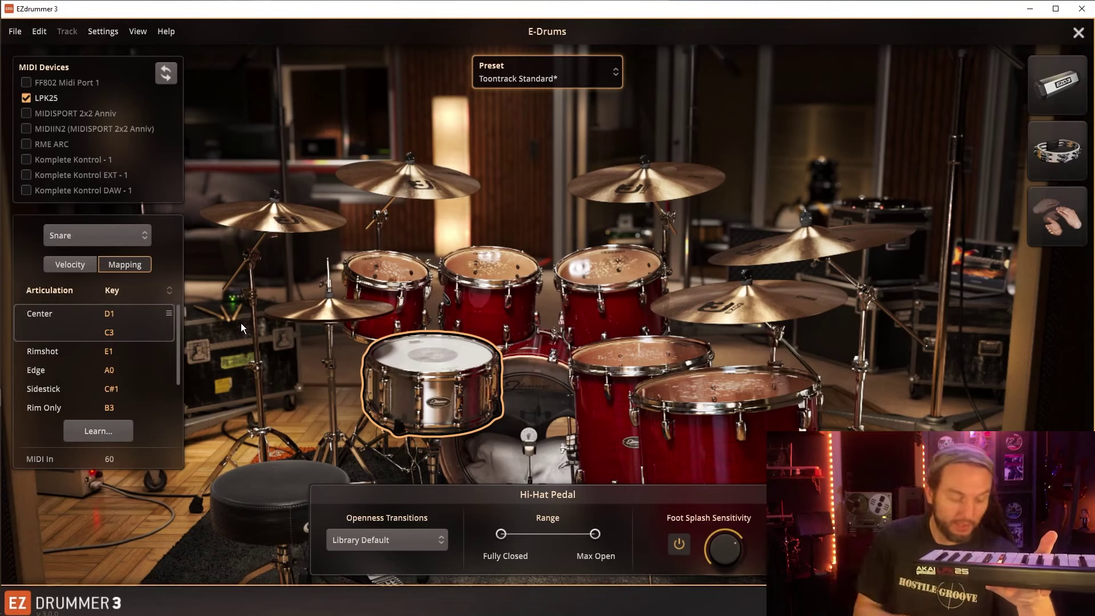
key("Delete")
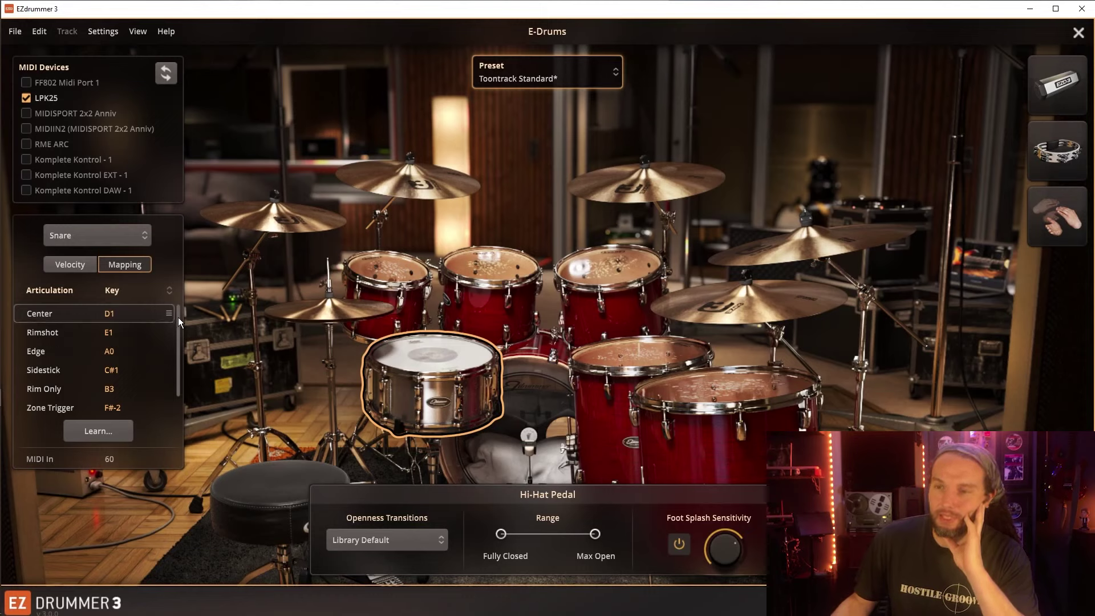
mouse_move(178, 318)
left_mouse_down()
mouse_move(175, 351)
mouse_move(180, 308)
mouse_move(174, 352)
mouse_move(183, 305)
left_mouse_up()
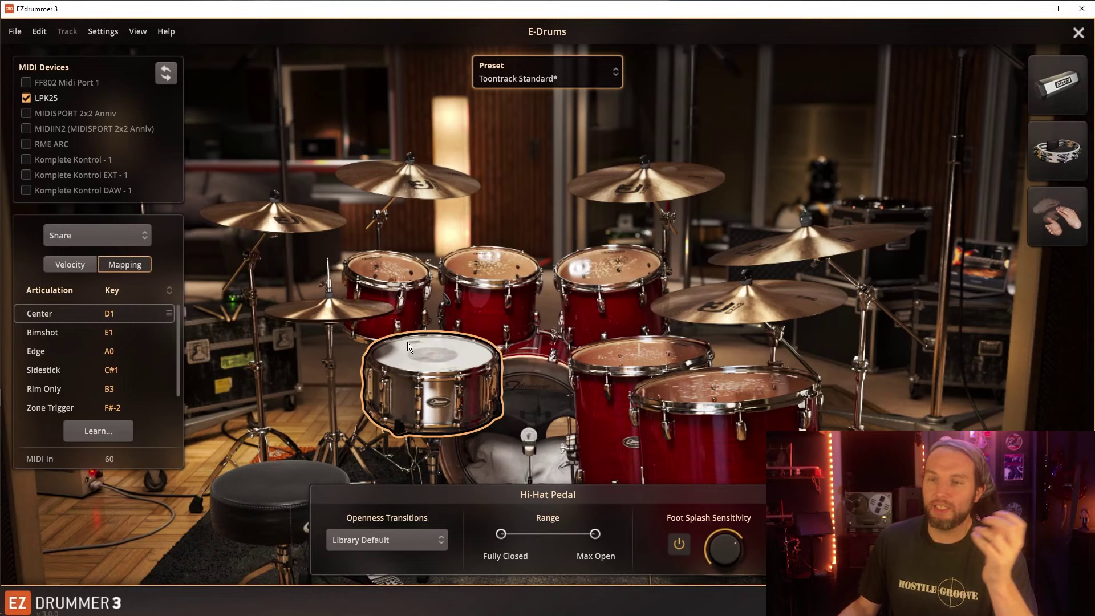
mouse_move(178, 319)
left_mouse_down()
mouse_move(176, 364)
mouse_move(175, 323)
left_mouse_up()
scroll(121, 396, "down", 1)
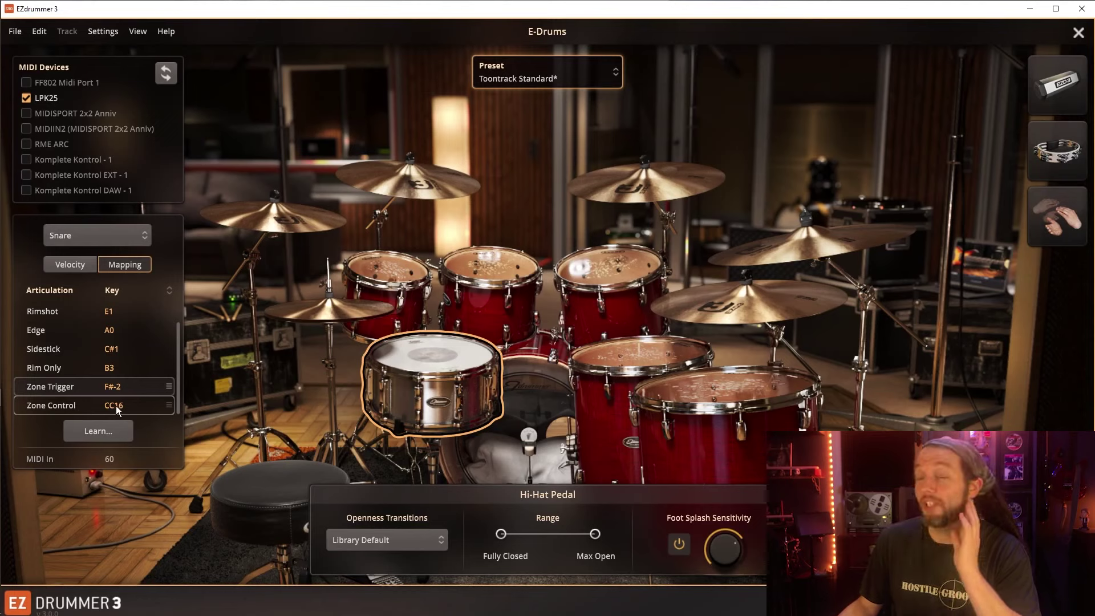
left_click(57, 402)
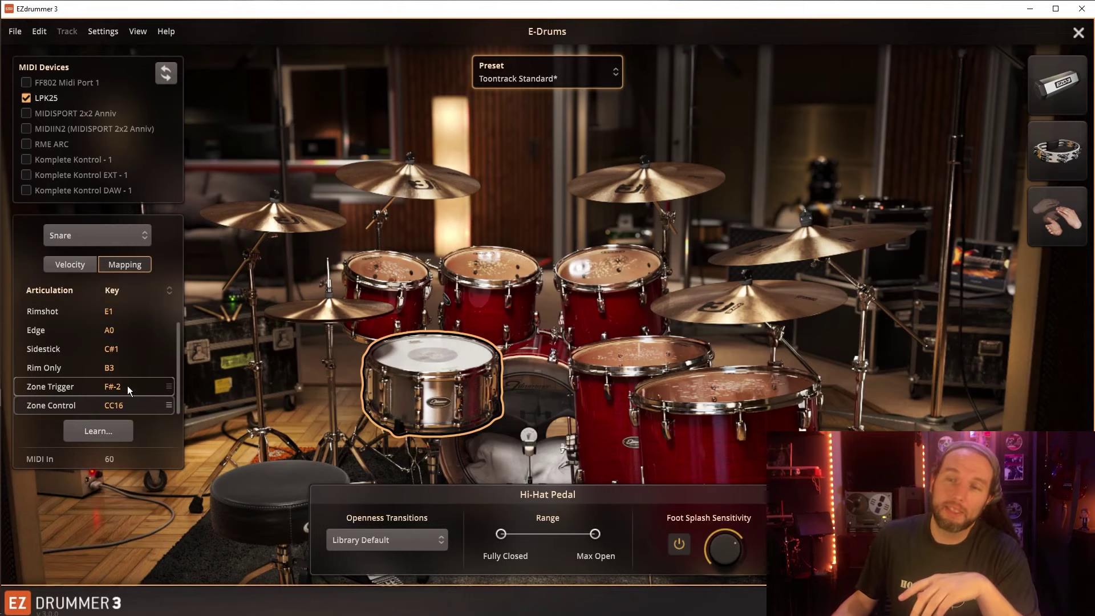
scroll(126, 376, "up", 1)
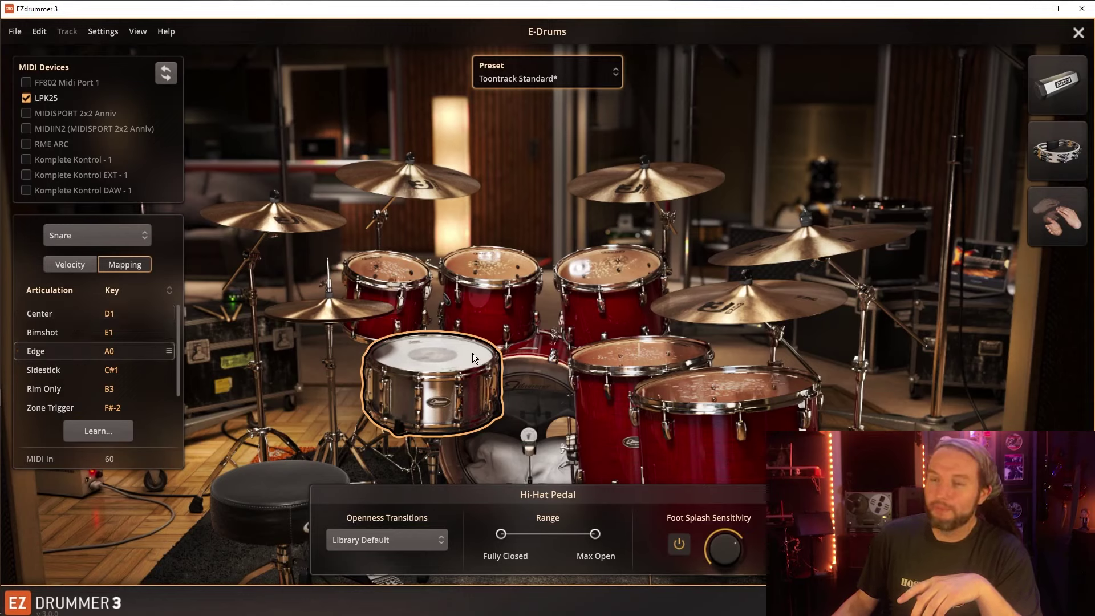
left_click(67, 335)
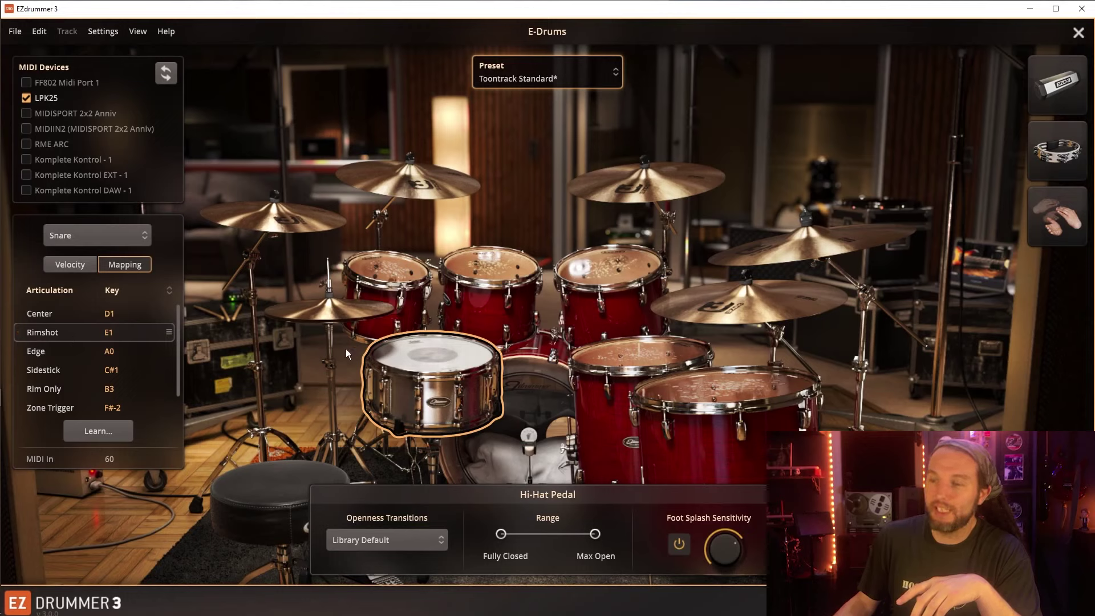
left_click(100, 350)
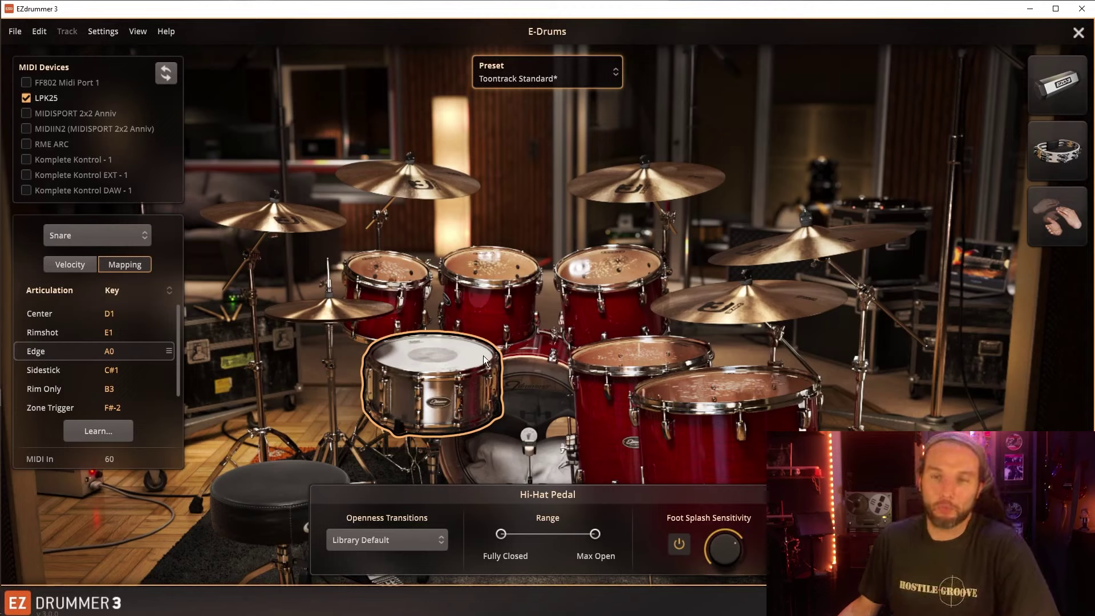
scroll(80, 316, "down", 1)
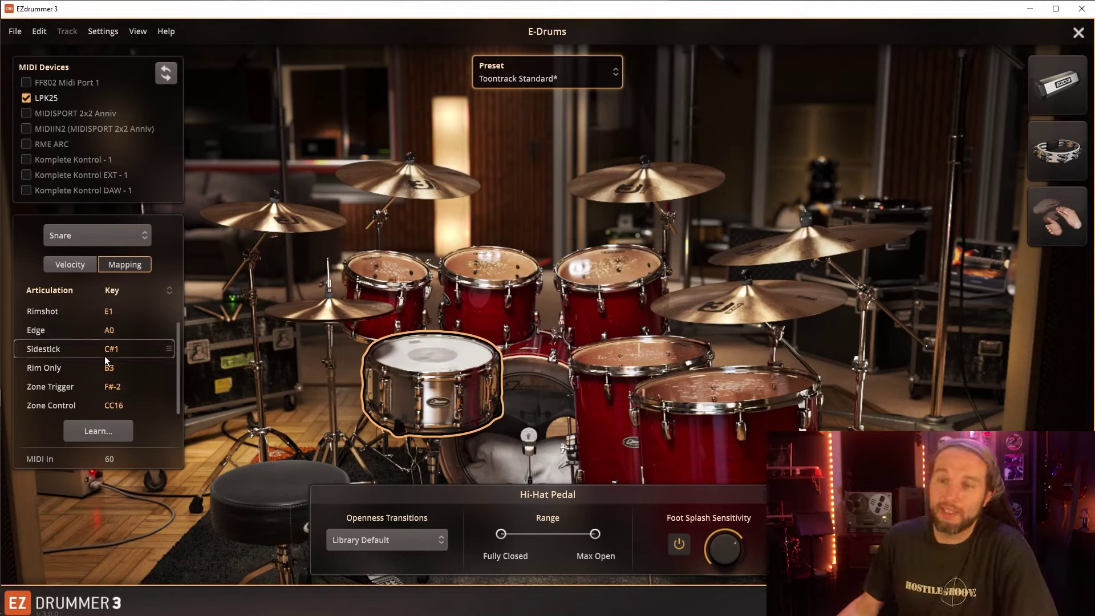
left_click(74, 347)
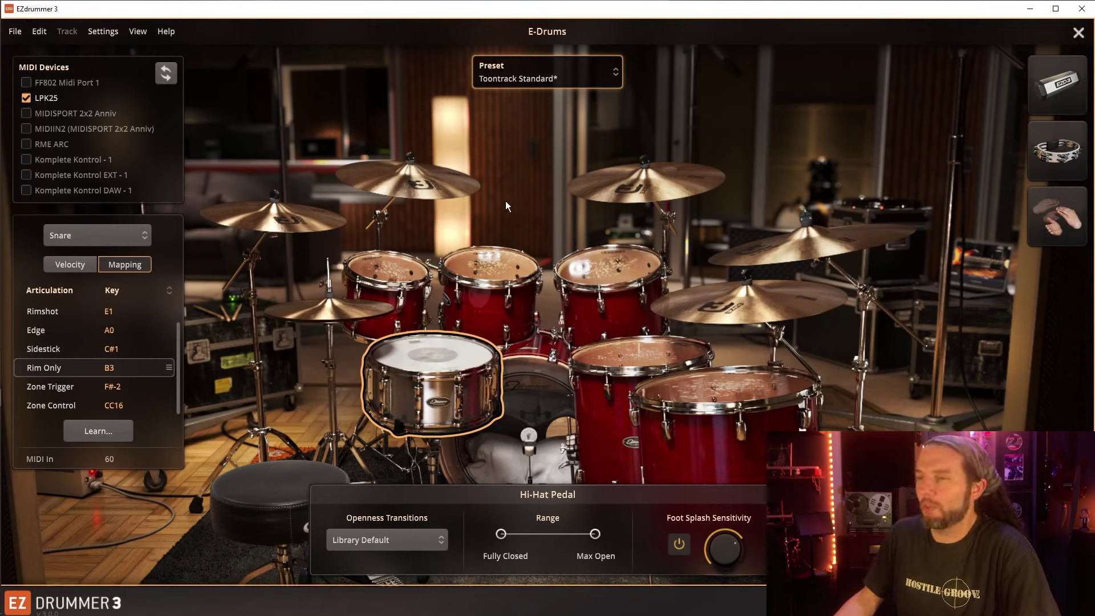
Step: Select Racktom 2 and audition its Rim Only, Rimshot and Center articulations
right_click(481, 261)
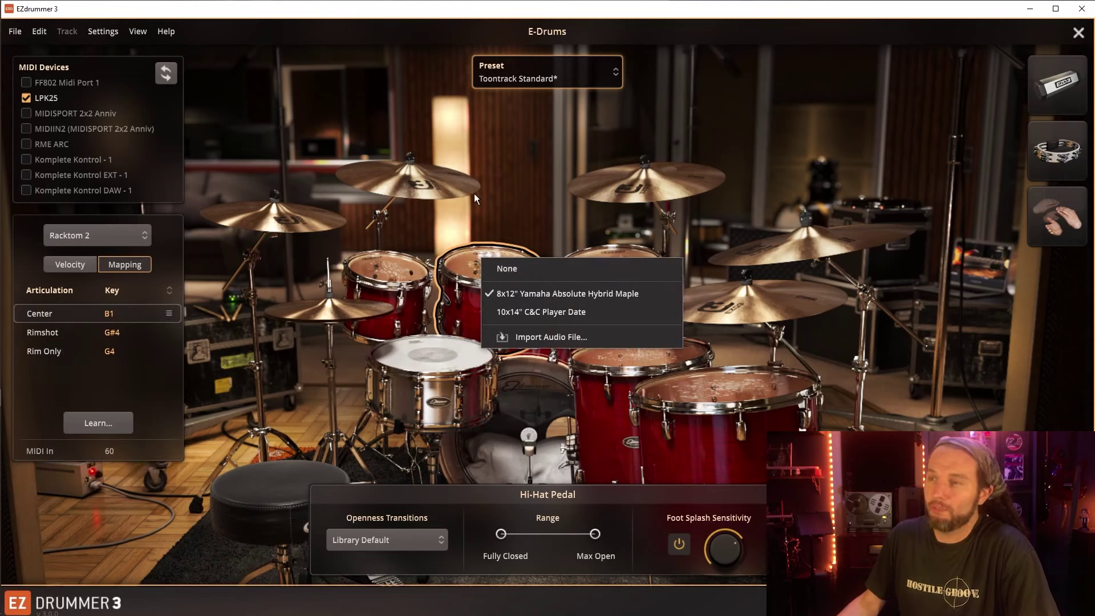
left_click(508, 211)
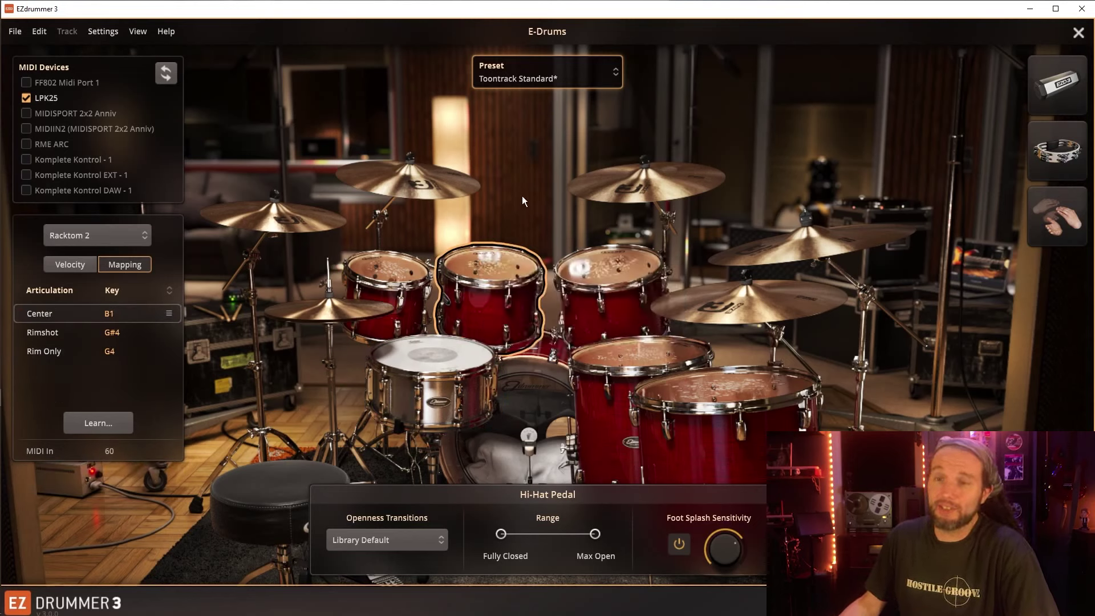
left_click(69, 349)
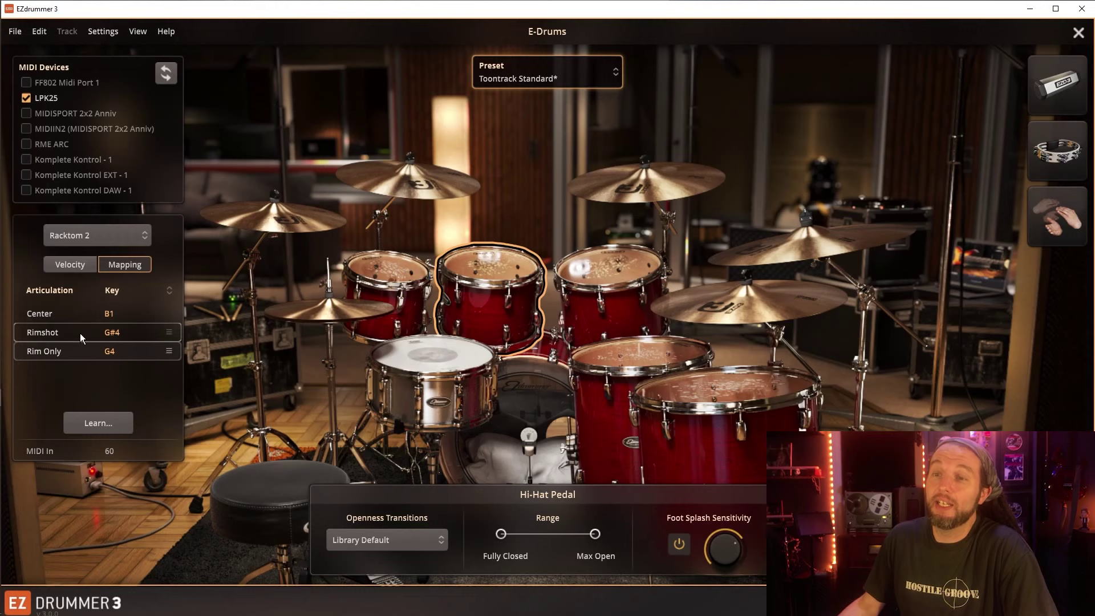
left_click(78, 332)
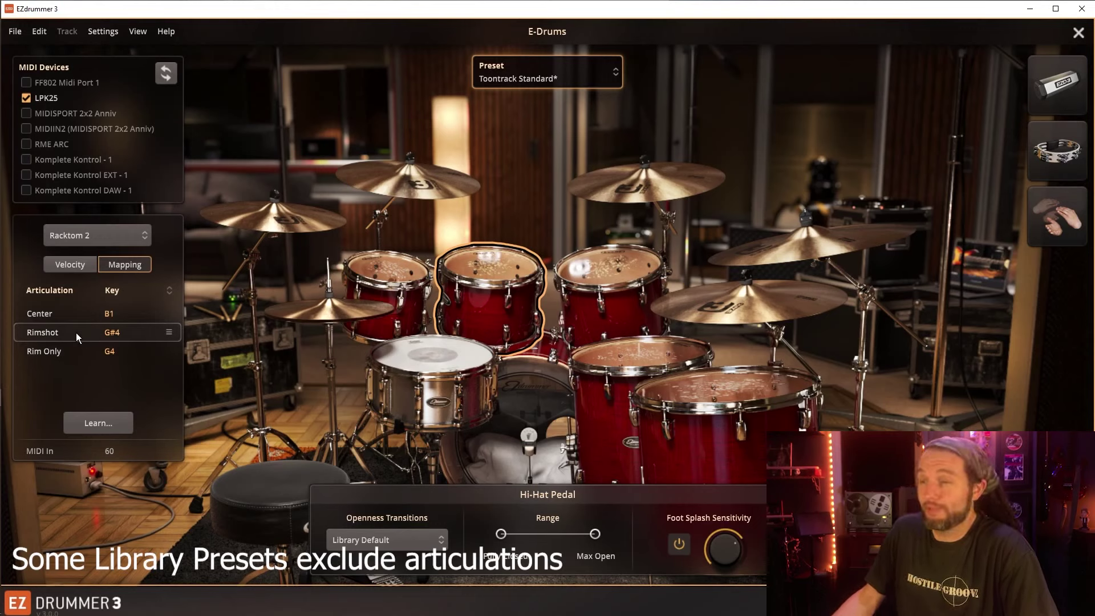
left_click(77, 319)
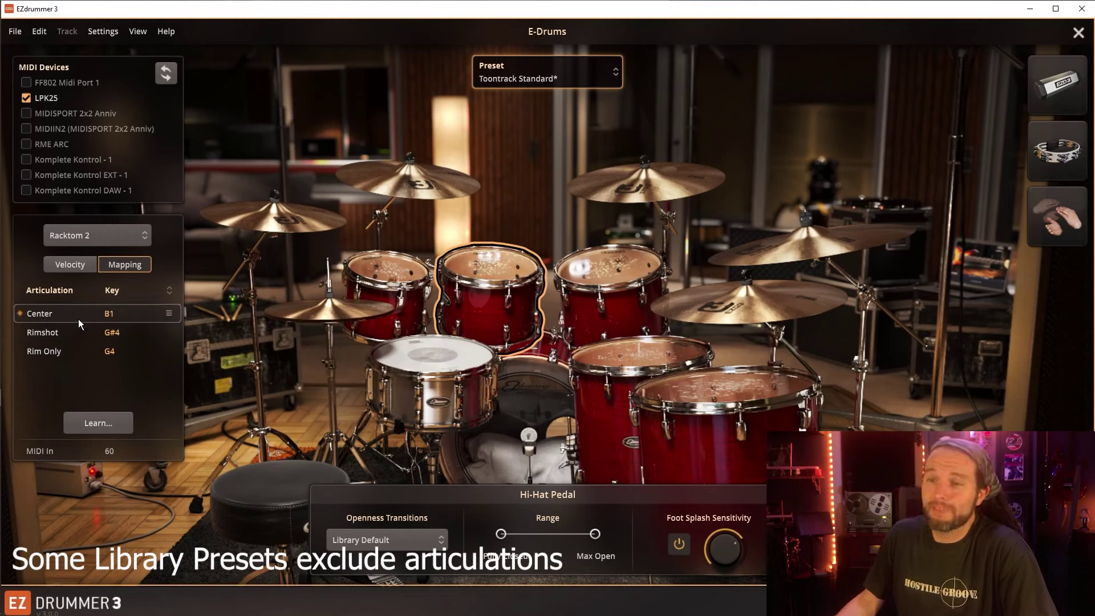
left_click(89, 334)
left_click(77, 356)
Step: Keep alternating Racktom 2's Center (B1) and Rimshot (G#4) hits to compare them
left_click(64, 331)
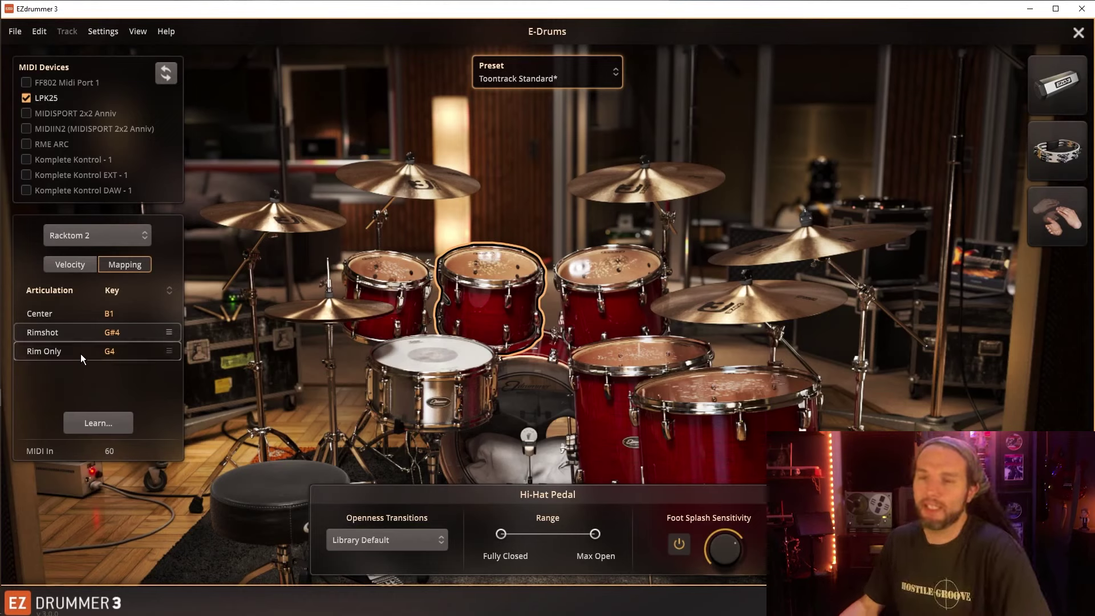
left_click(72, 308)
left_click(78, 336)
left_click(71, 318)
left_click(74, 332)
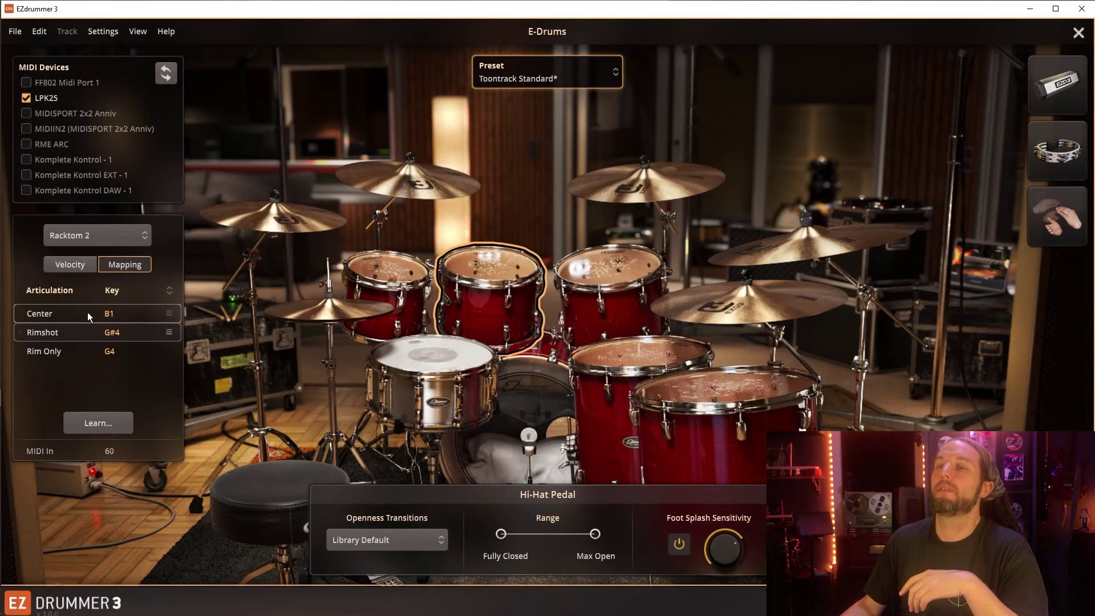
left_click(85, 314)
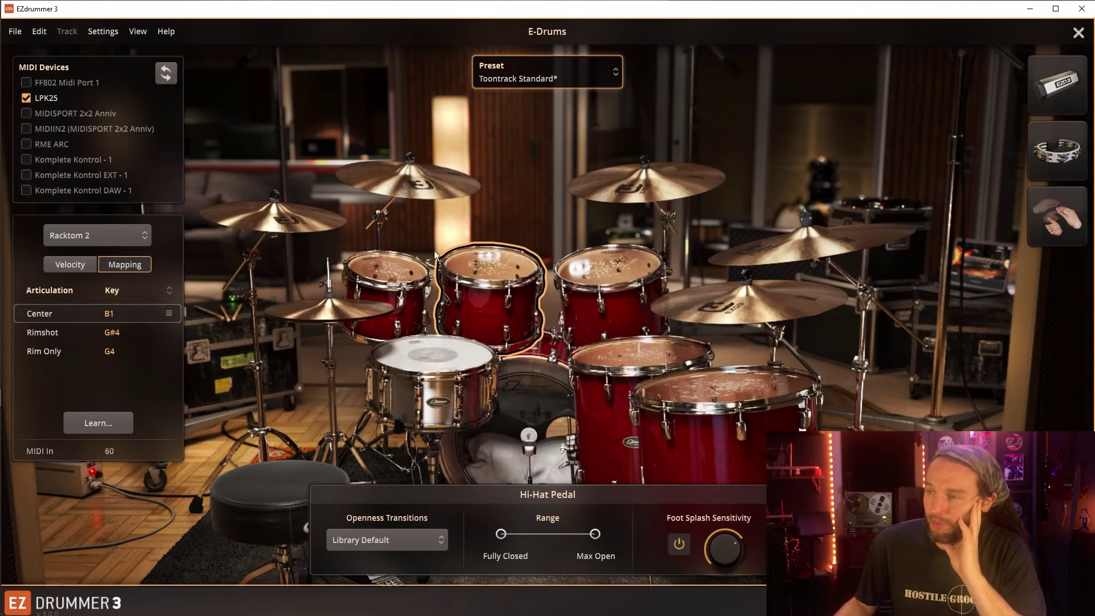
Step: Audition Crash 3's articulations, then select the Ride to show Bow Tip D#2, Bell F2, Edge B2
left_click(646, 194)
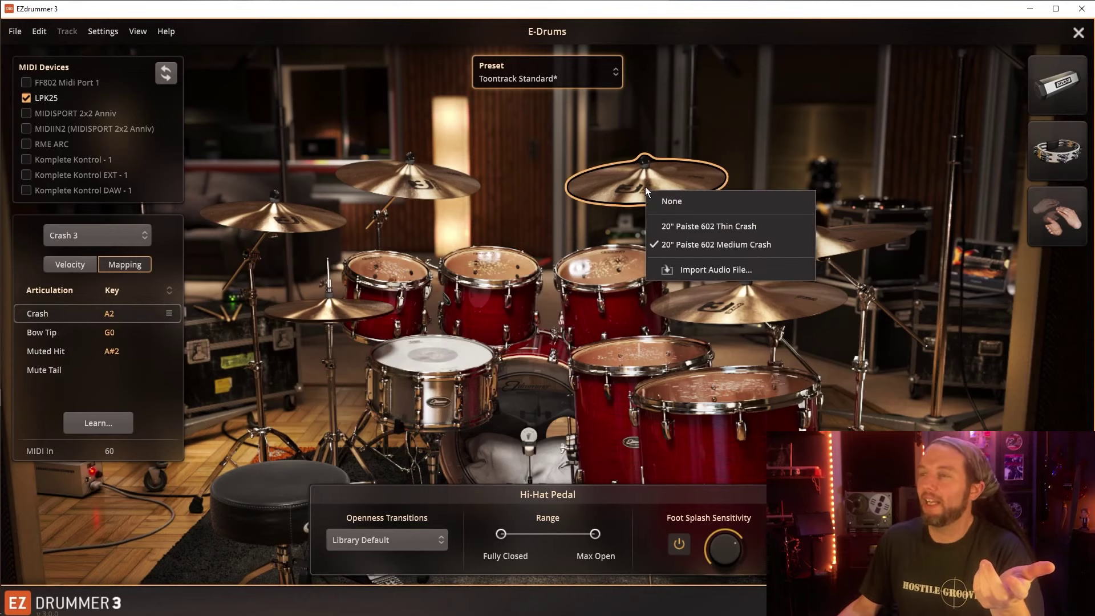
left_click(691, 122)
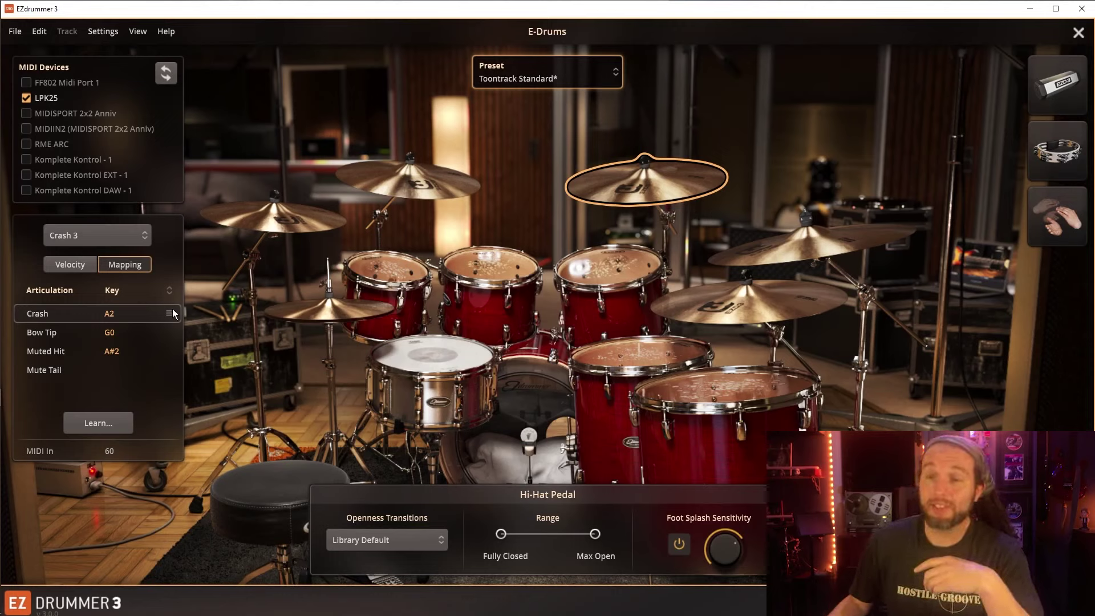
left_click(83, 309)
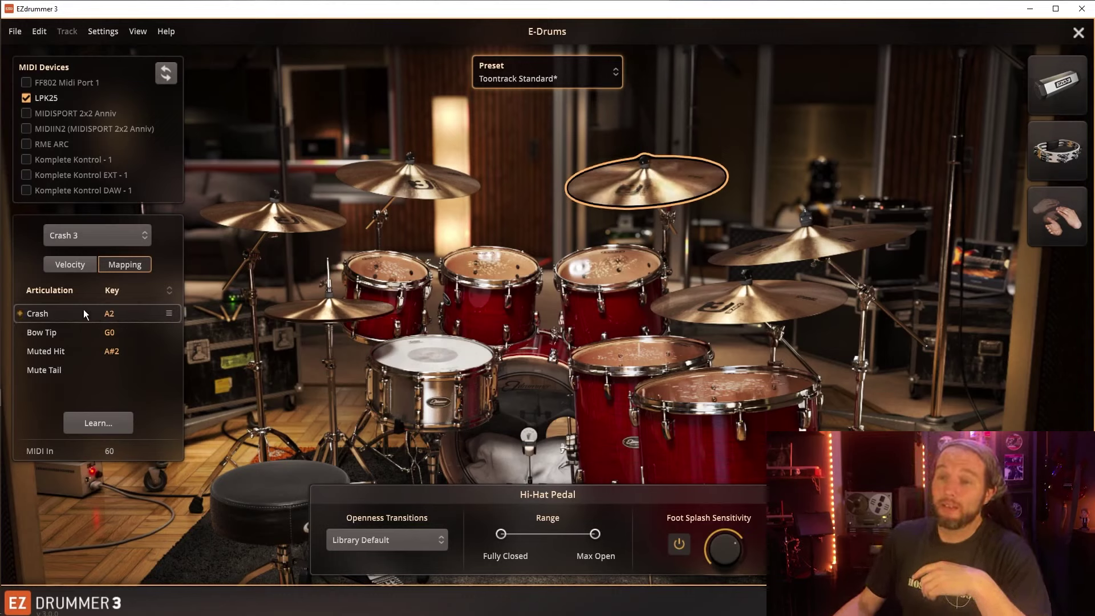
left_click(78, 334)
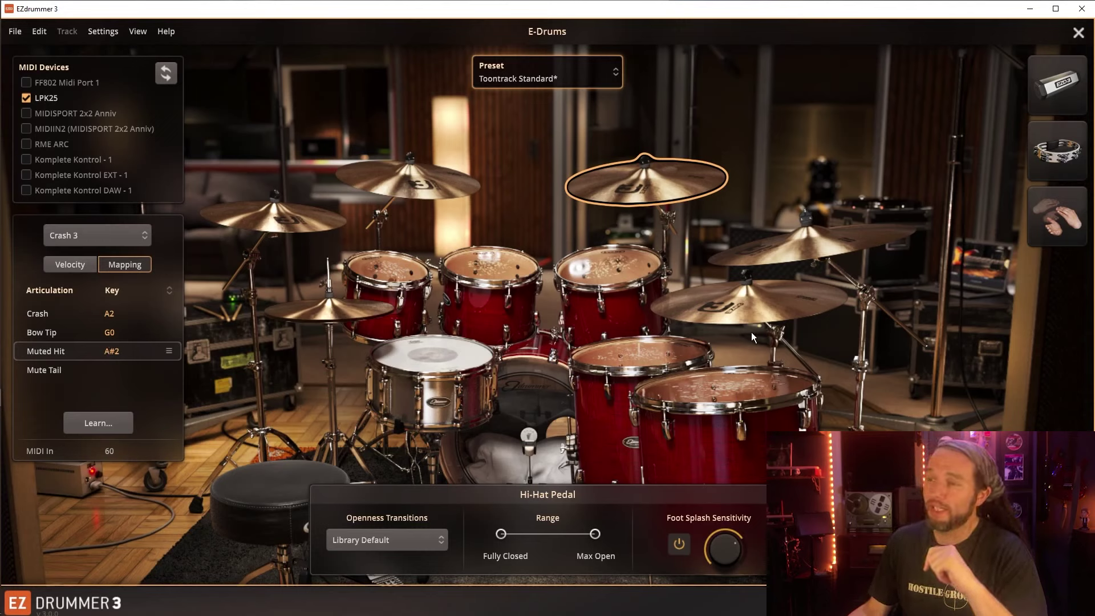
right_click(747, 314)
left_click(784, 194)
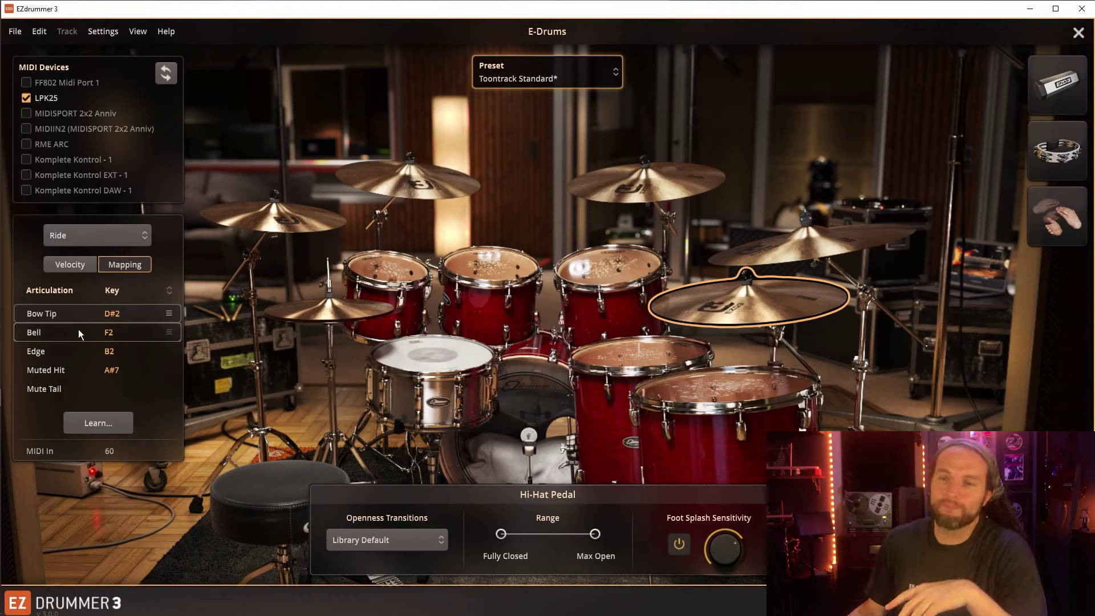
Step: Audition the Ride's Edge, then select the Hi-Hat to show its mappings
left_click(86, 352)
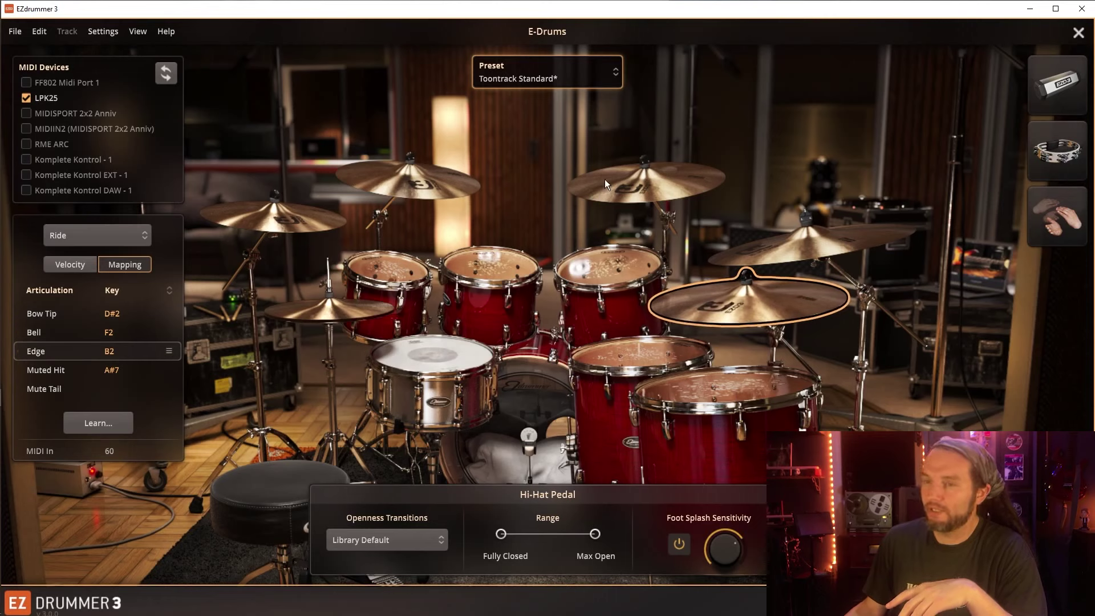
right_click(318, 313)
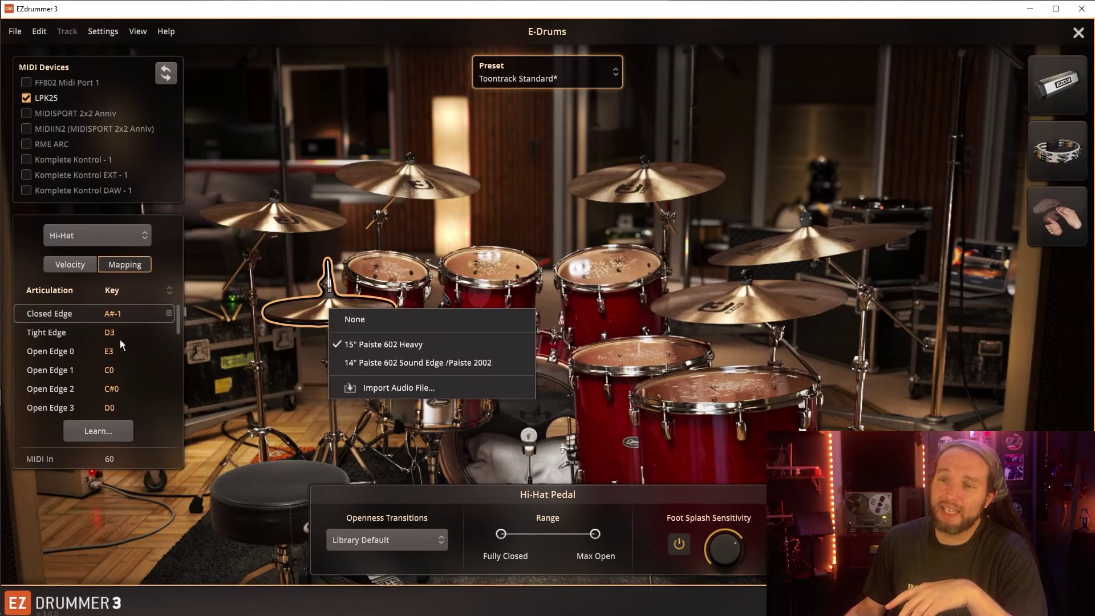
left_click(514, 224)
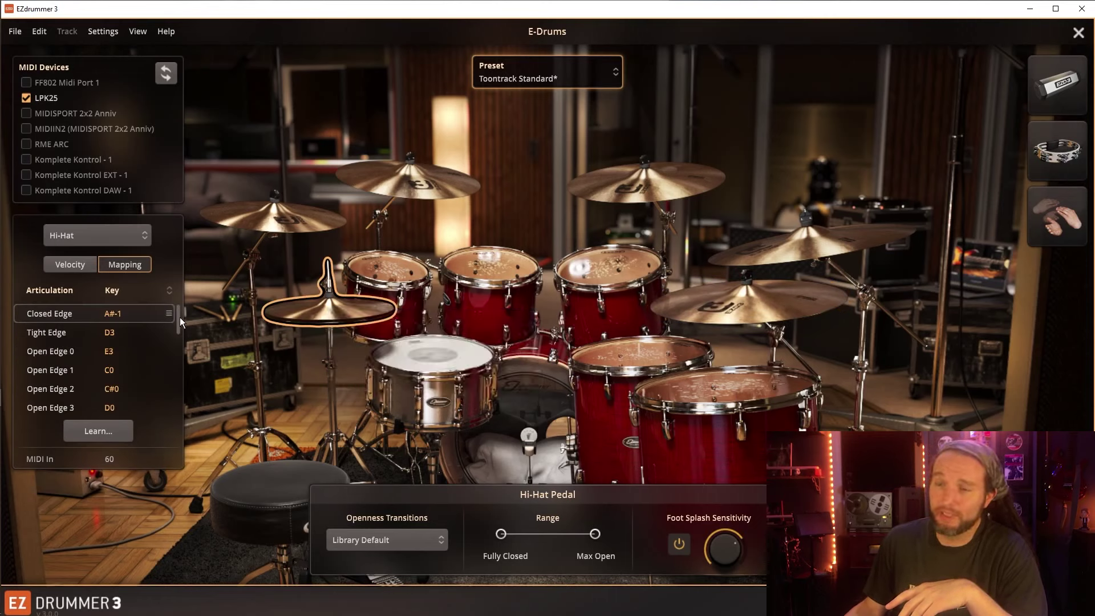
Step: Scroll through the Hi-Hat's long articulation list down to Pedal CC Control CC4
mouse_move(181, 317)
left_mouse_down()
mouse_move(165, 400)
mouse_move(181, 329)
left_mouse_up()
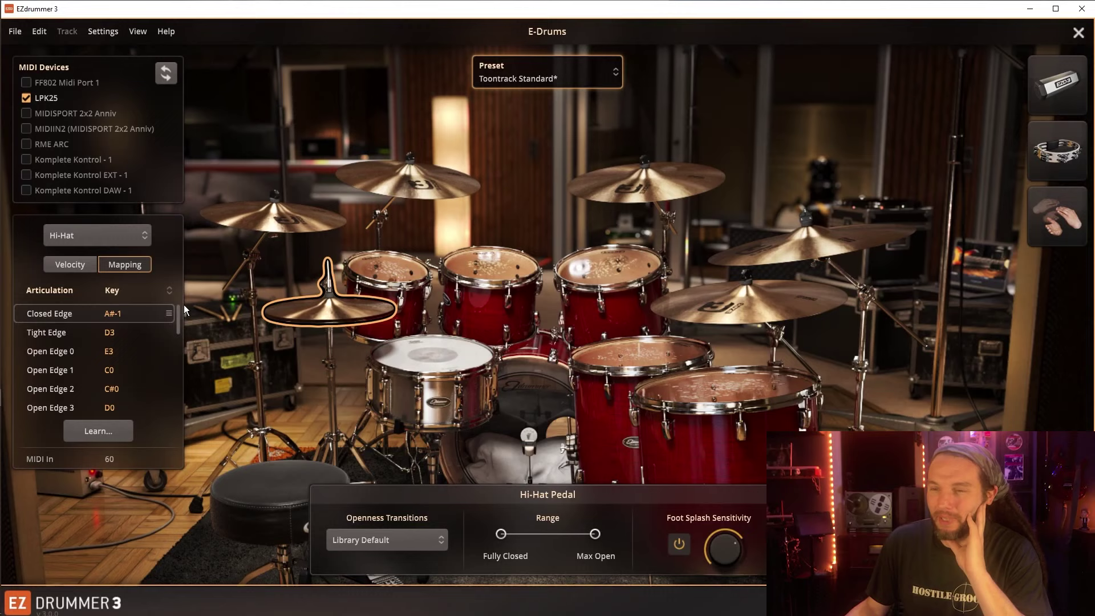
scroll(177, 316, "down", 3)
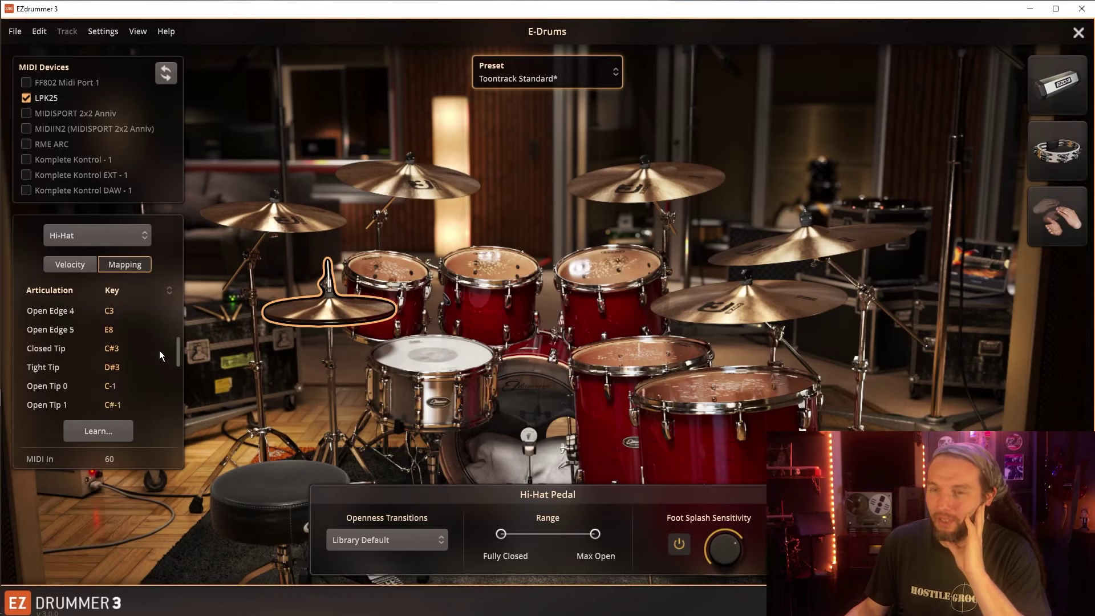
scroll(160, 350, "down", 2)
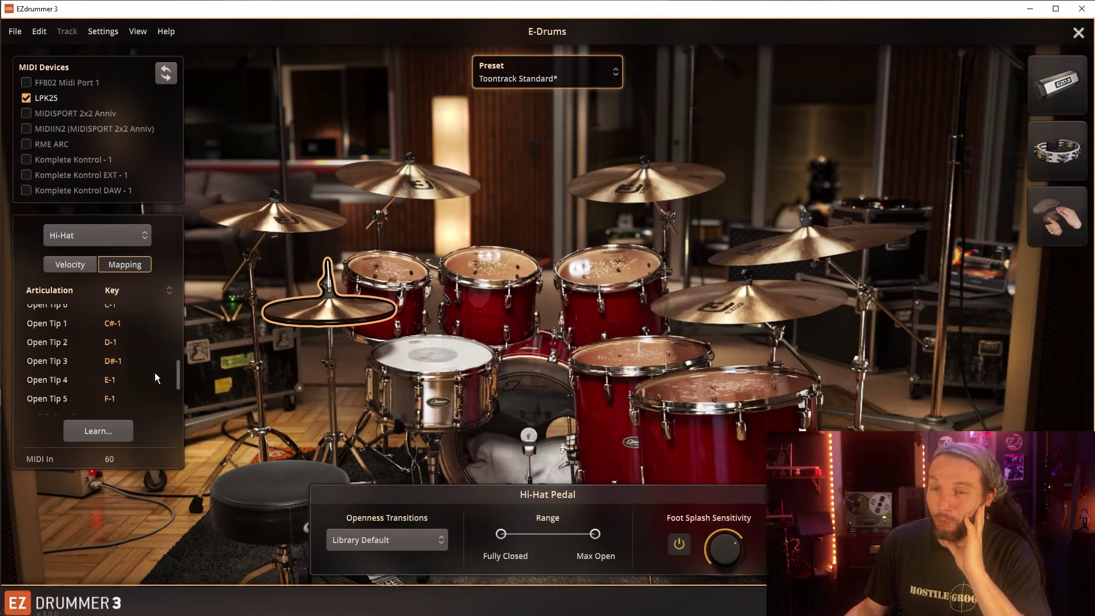
scroll(155, 372, "down", 2)
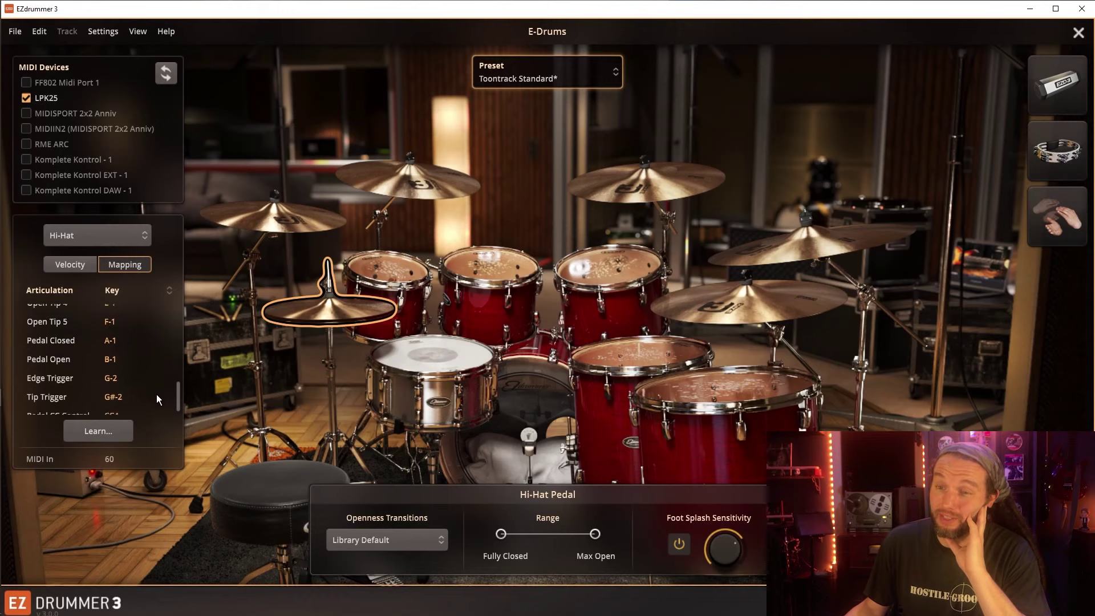
scroll(158, 397, "down", 1)
scroll(159, 387, "up", 2)
Step: Switch the Hi-Hat mapping column to Note Number, e.g. Closed Edge 22, Tight Edge 62
left_click(131, 294)
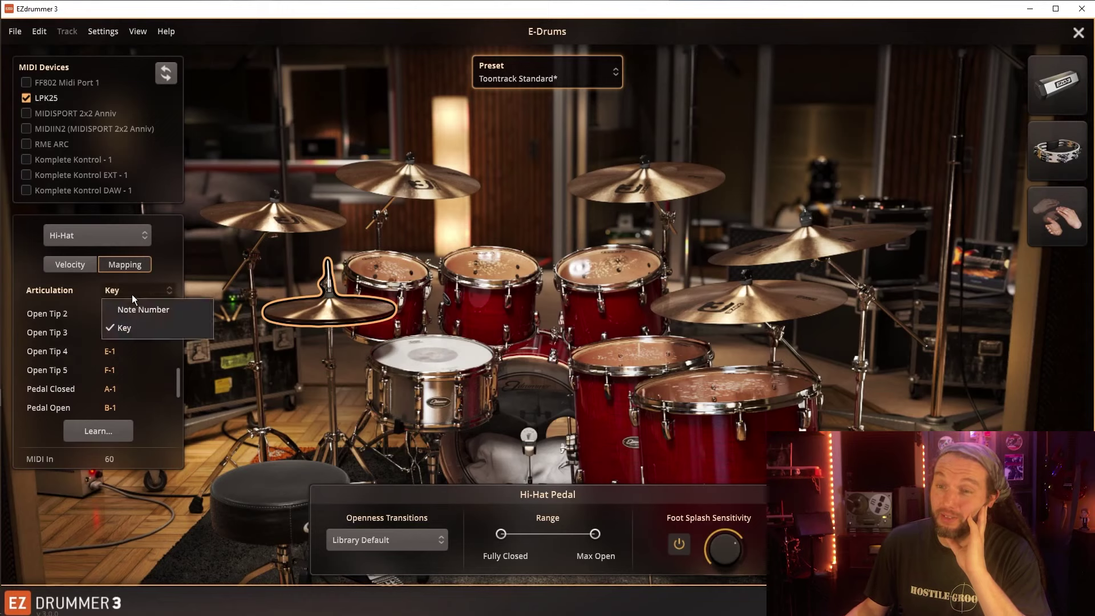
left_click(136, 310)
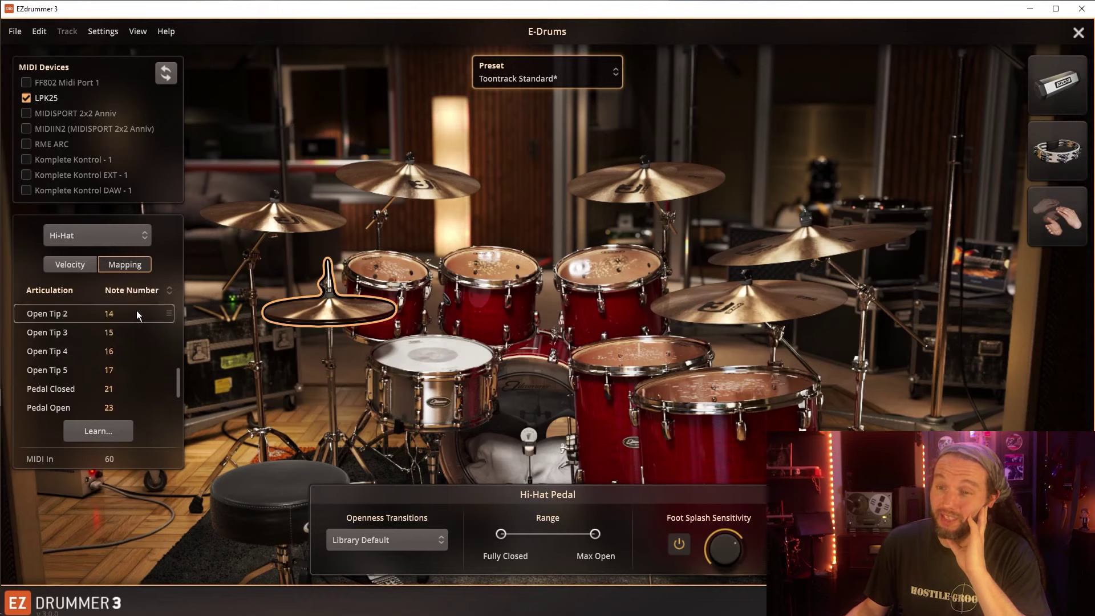
left_click_drag(177, 372, 187, 277)
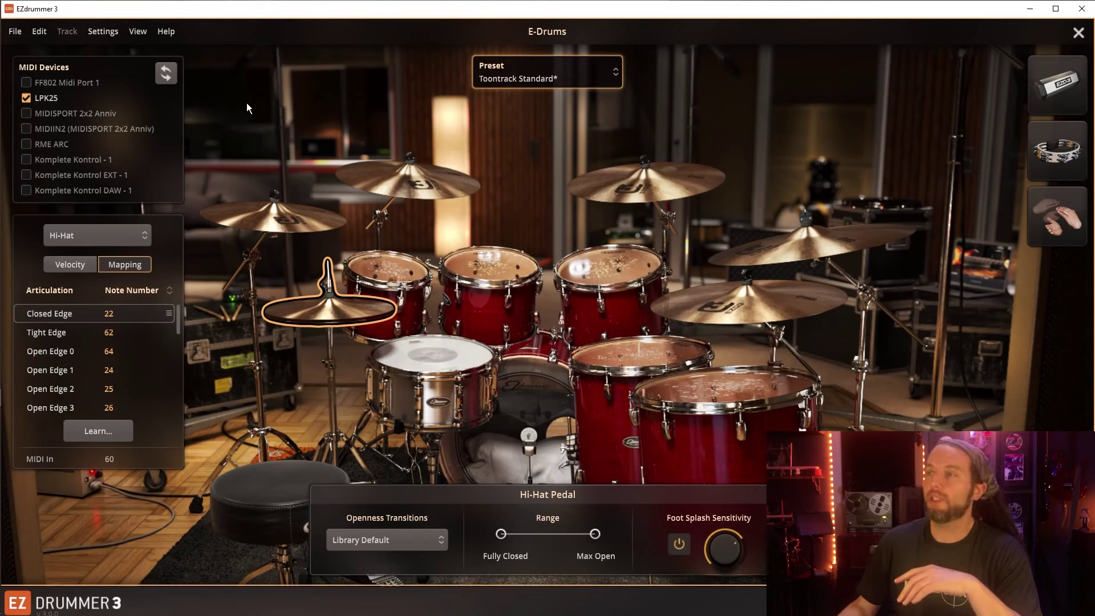
Step: Close the E-Drums panel back to the Drums page, briefly opening and closing Help
left_click(1078, 33)
left_click(167, 31)
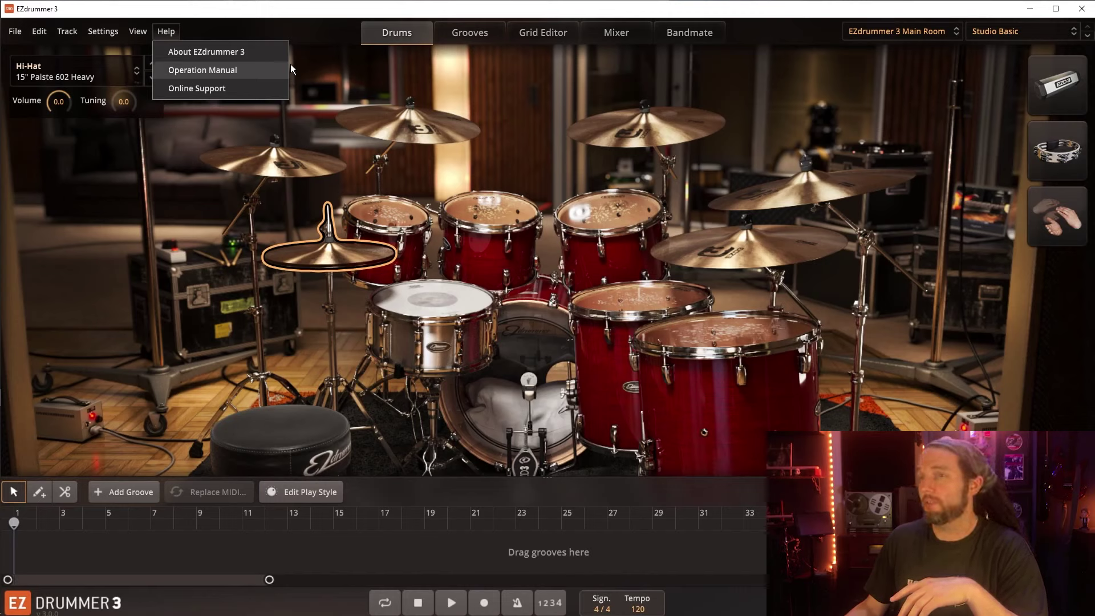
left_click(304, 15)
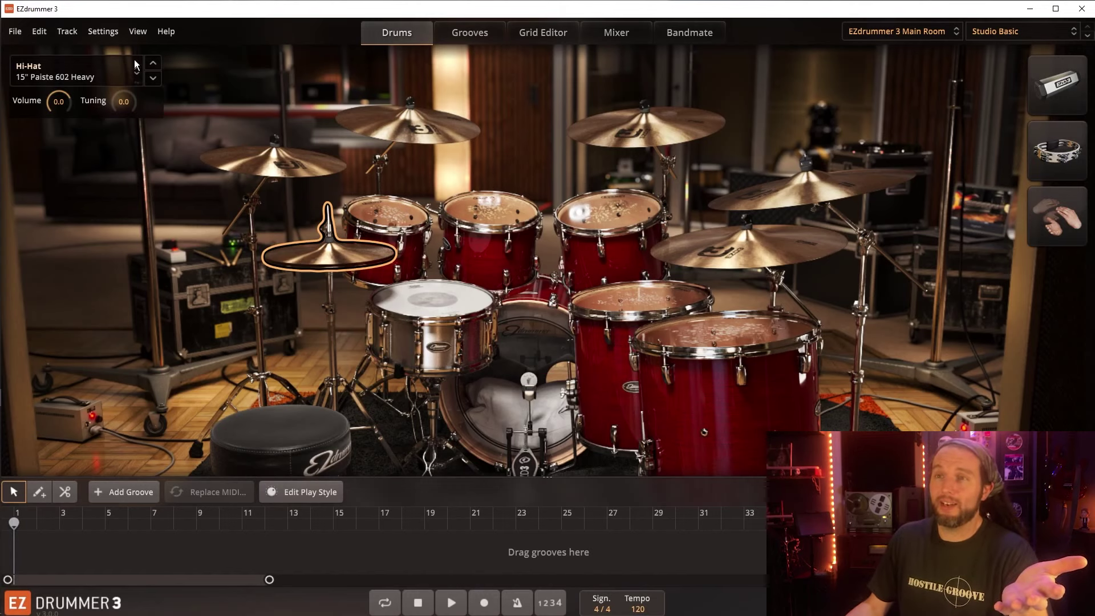
Step: Reopen the E-Drums settings and select the left rack tom's mapping
left_click(102, 31)
left_click(116, 168)
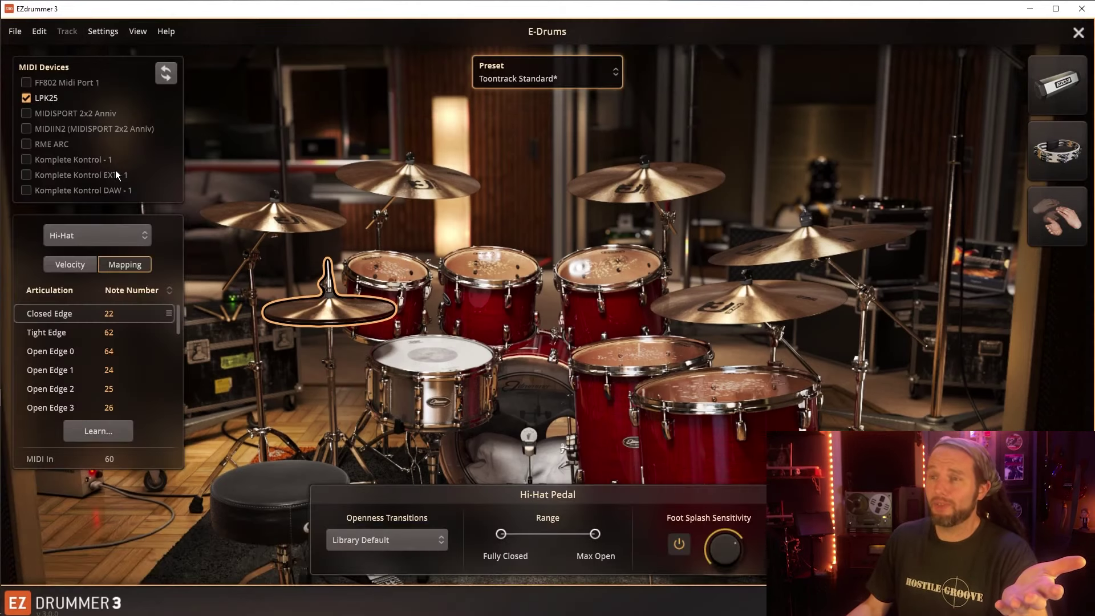
left_click(393, 274)
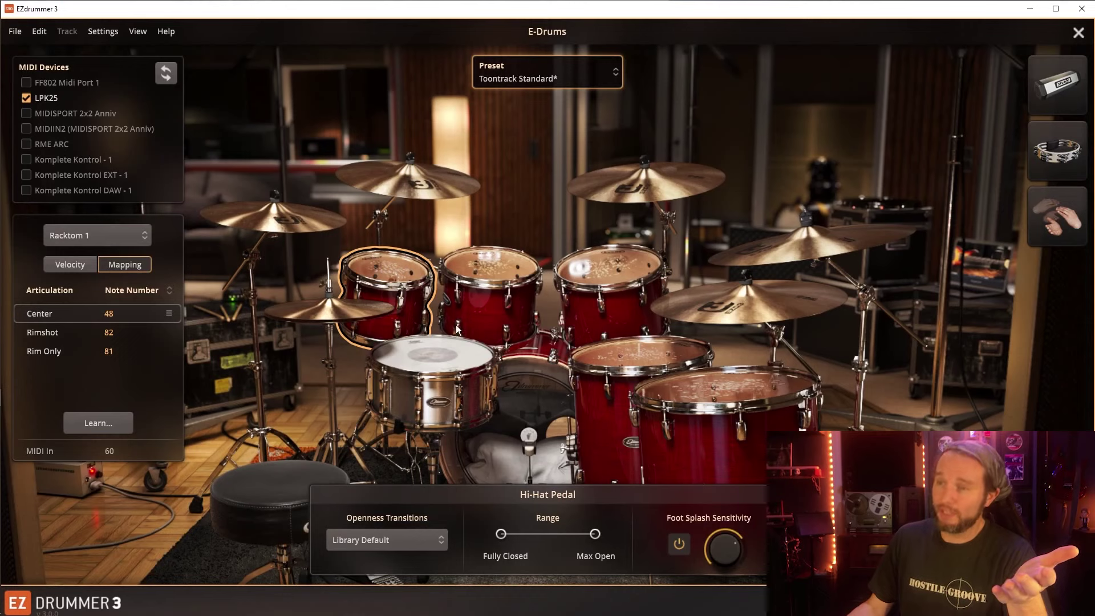
Step: Review Racktom 3 with a cancelled Learn, check Racktom 2, then minimize EZdrummer
left_click(496, 274)
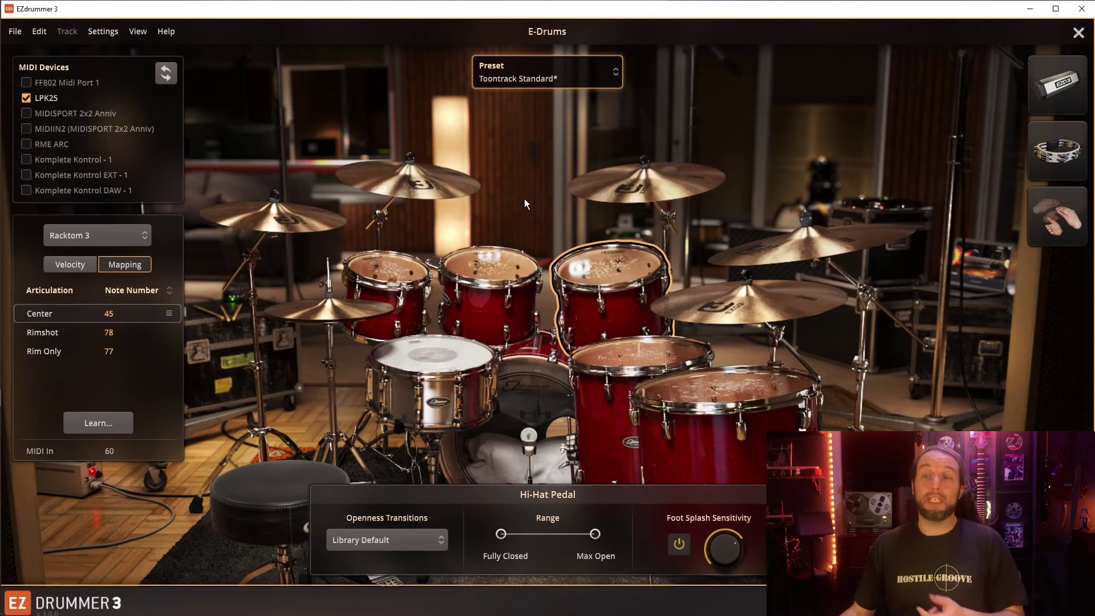
left_click(81, 427)
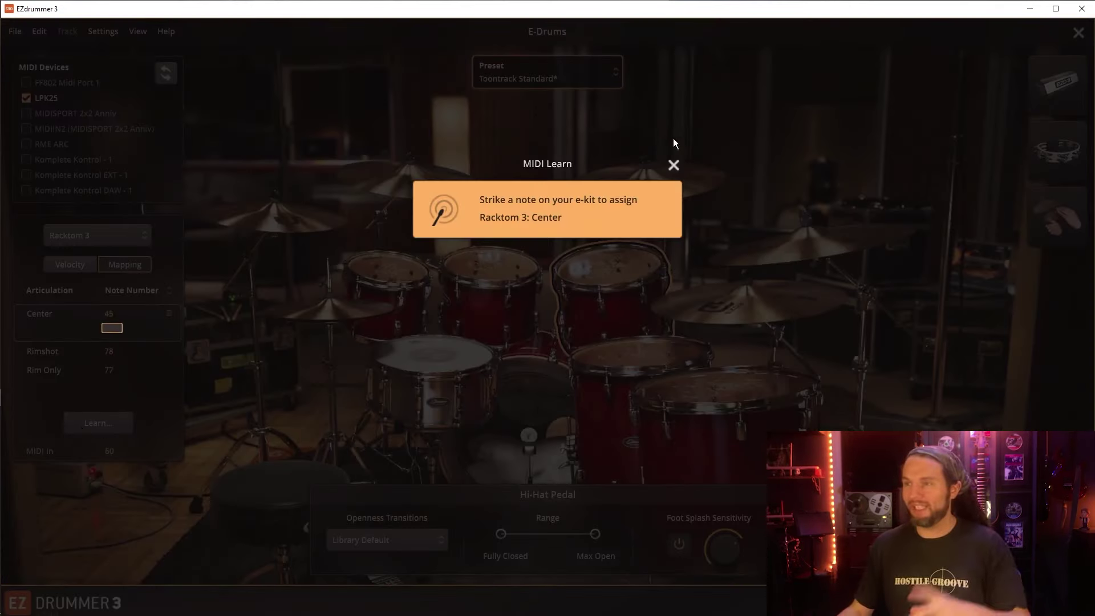
left_click(672, 165)
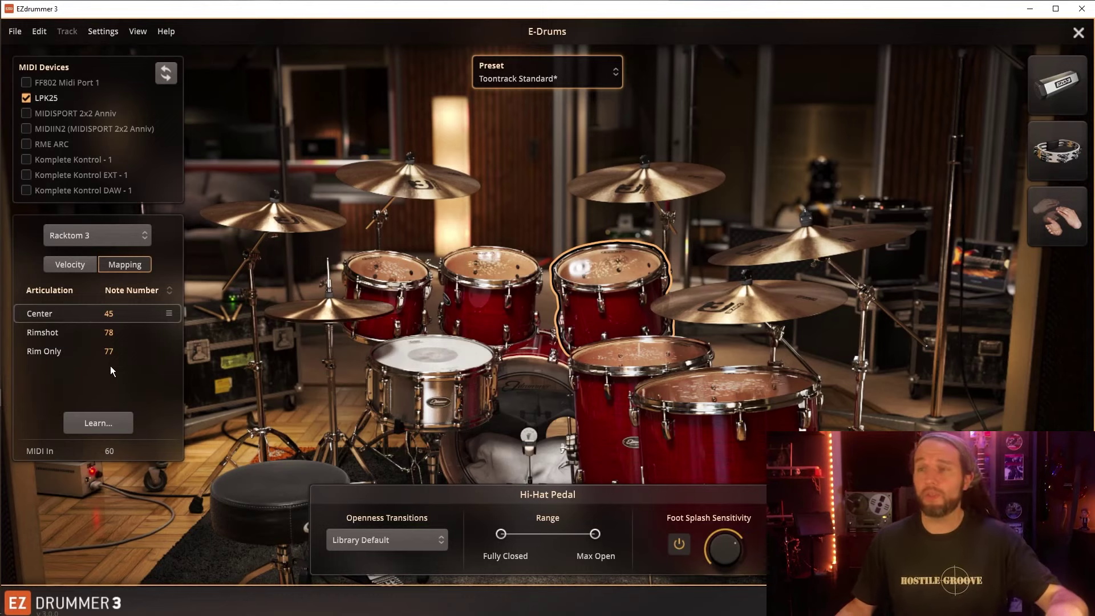
left_click(527, 254)
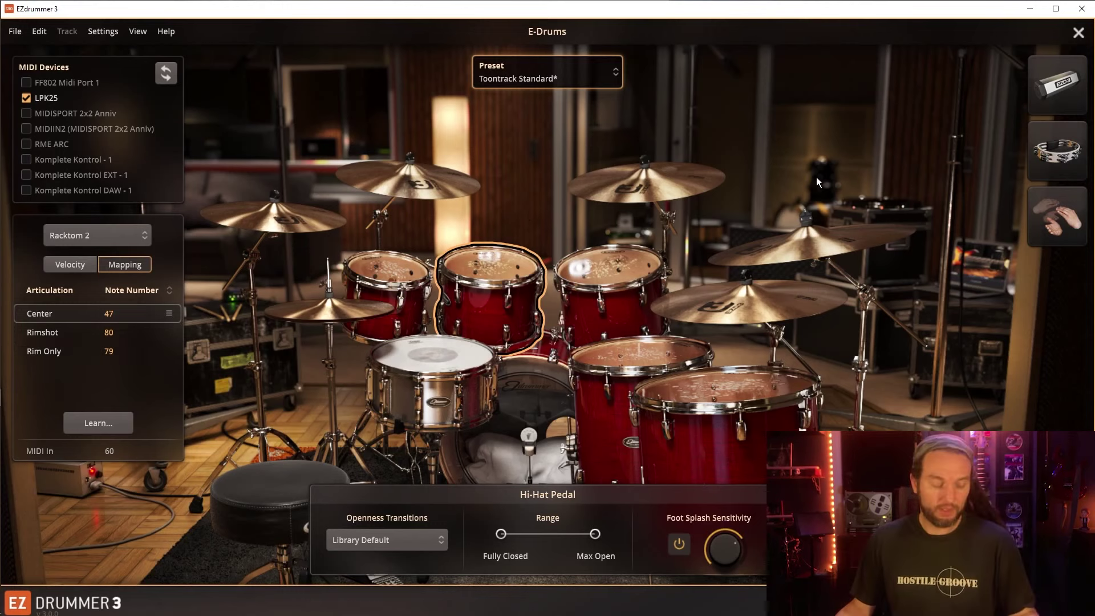
left_click(1029, 10)
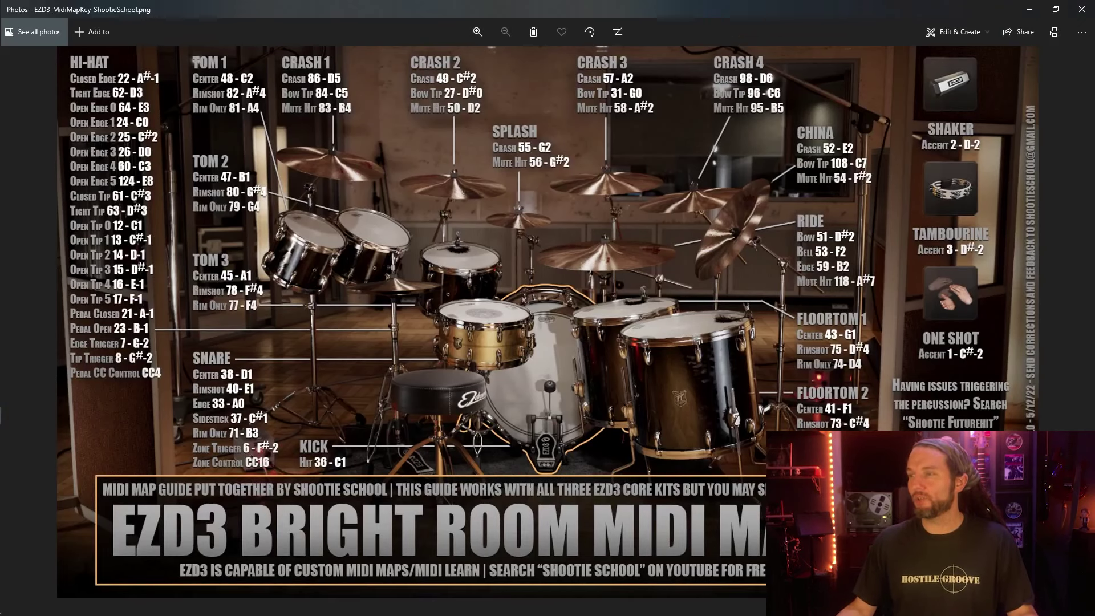
Step: Show EZD3_MidiMapKey_ShootieSchool.png full screen in Photos with F11
key("F11")
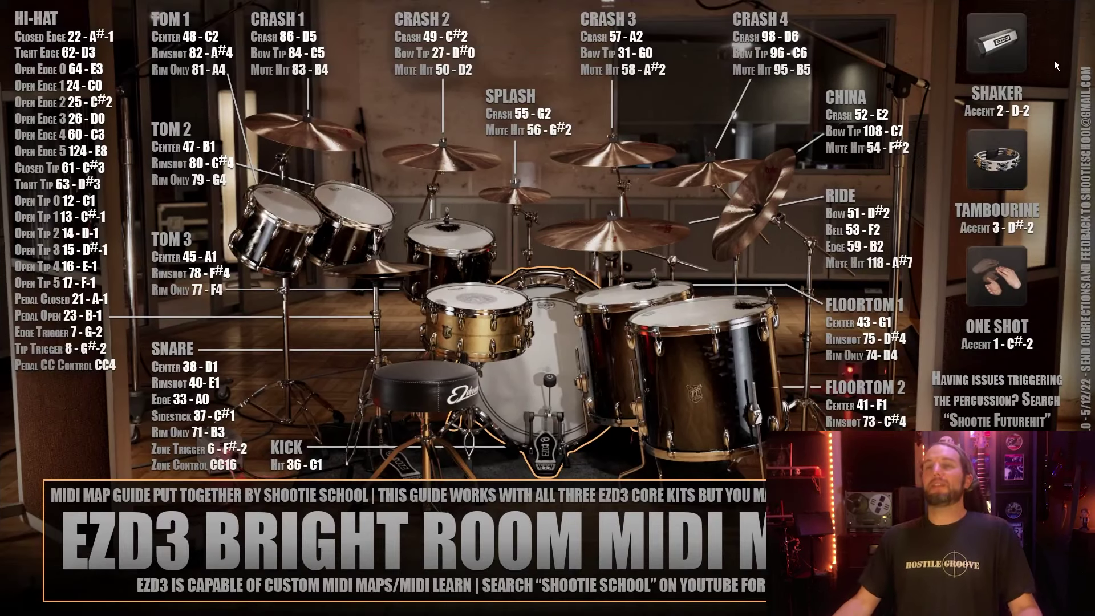